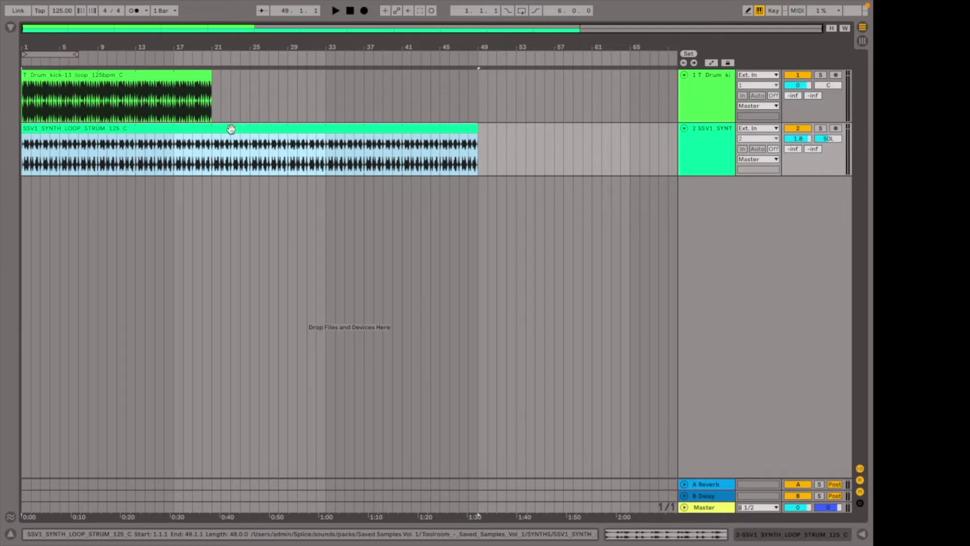
Open the synth loop clip on track 2 in the sample editor and audition it with the drum loop
{"action": "double_click", "coordinate": [230, 129]}
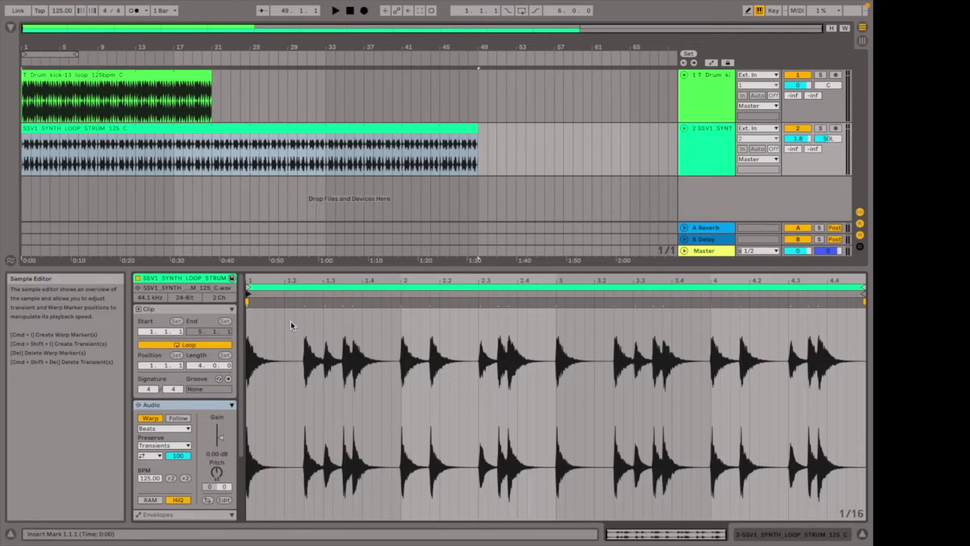
{"action": "key", "text": "space"}
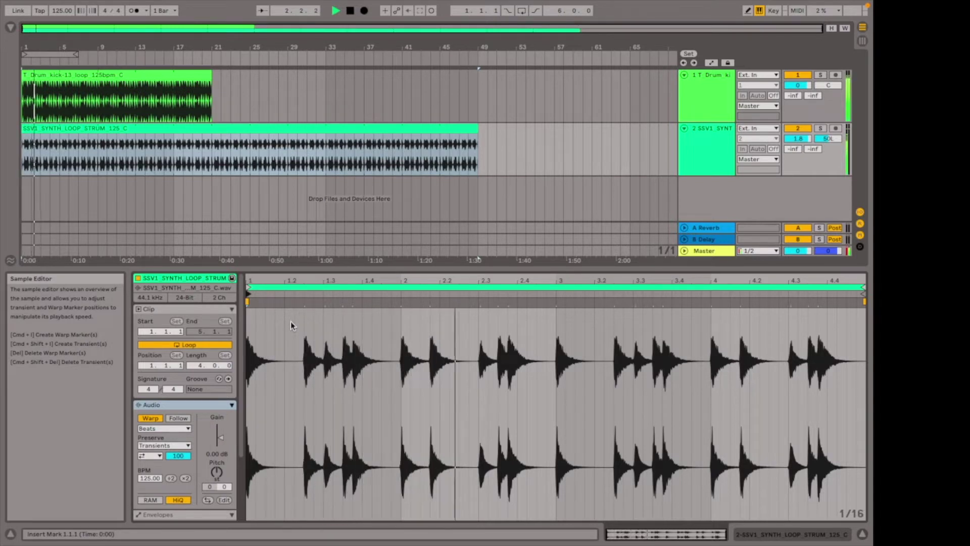
{"action": "key", "text": "space"}
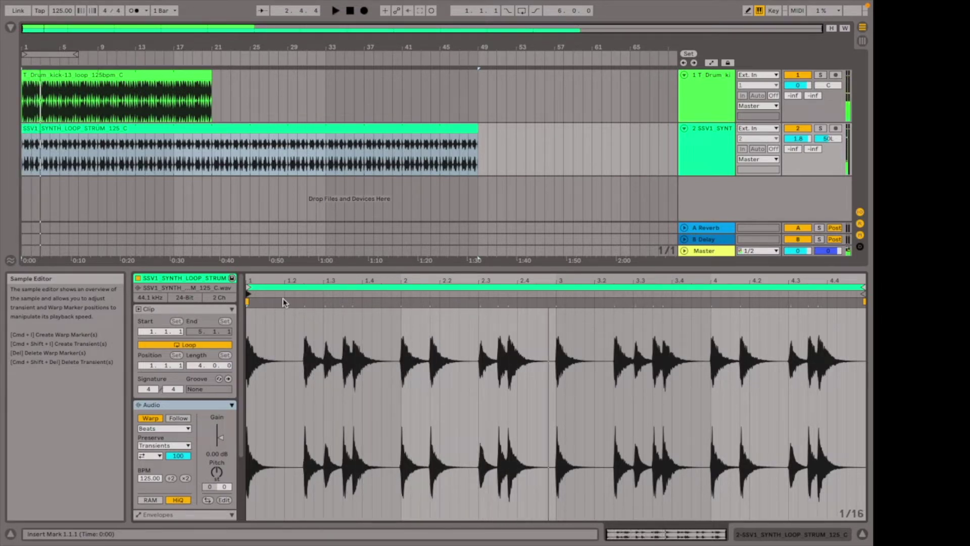
Shorten the synth clip's loop region to run from 2.1.1 to 2.3.1 and audition the result
{"action": "left_click", "coordinate": [249, 287]}
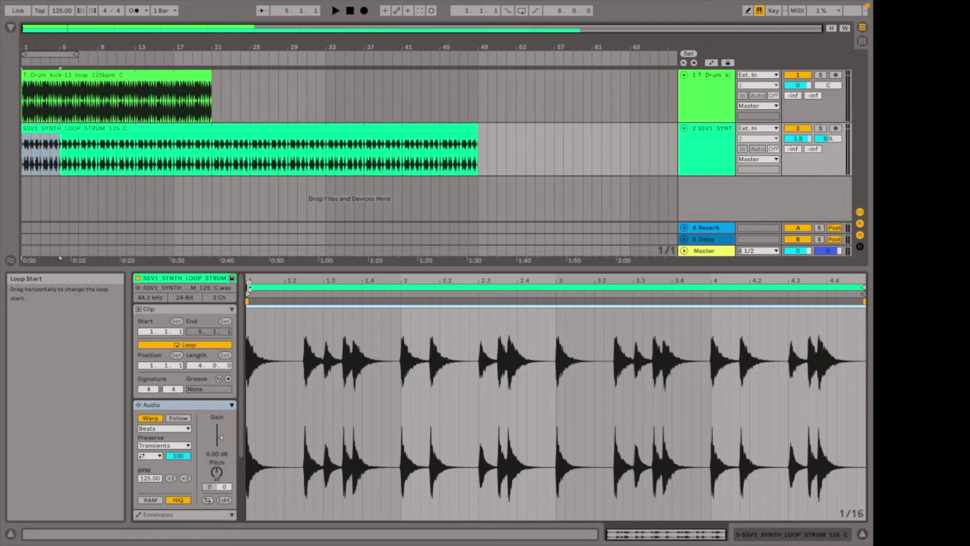
{"action": "mouse_move", "coordinate": [249, 287]}
{"action": "left_mouse_down"}
{"action": "mouse_move", "coordinate": [381, 302]}
{"action": "mouse_move", "coordinate": [399, 314]}
{"action": "left_mouse_up"}
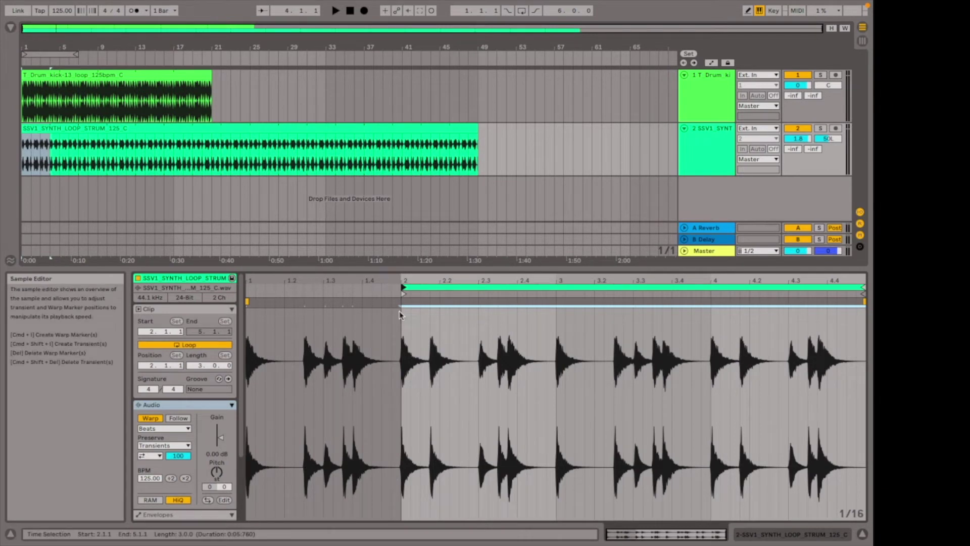
{"action": "key", "text": "space"}
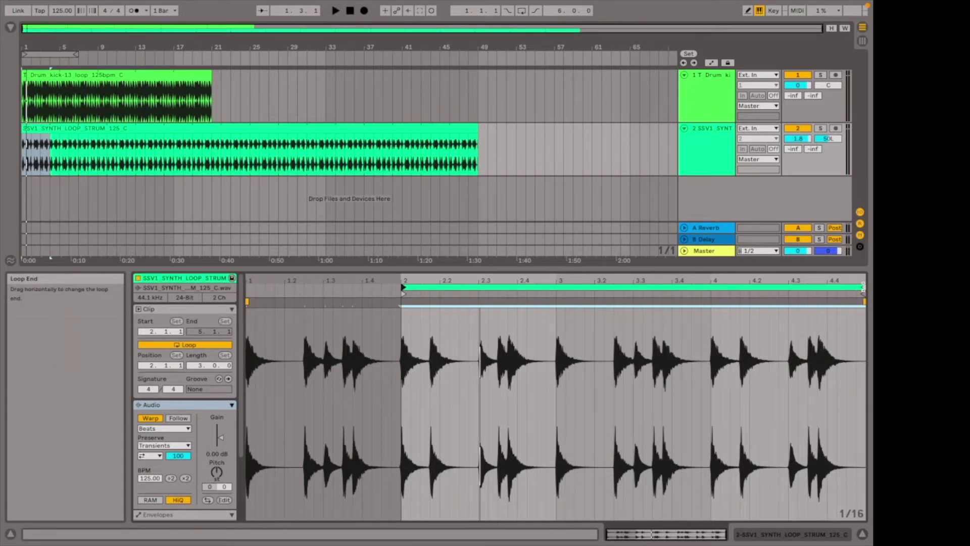
{"action": "left_click_drag", "start_coordinate": [862, 287], "coordinate": [477, 290]}
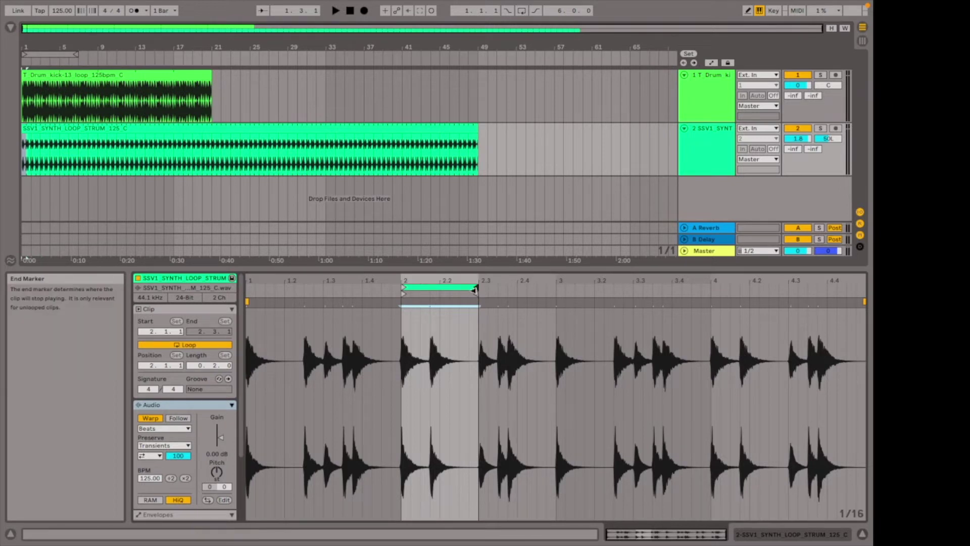
{"action": "key", "text": "space"}
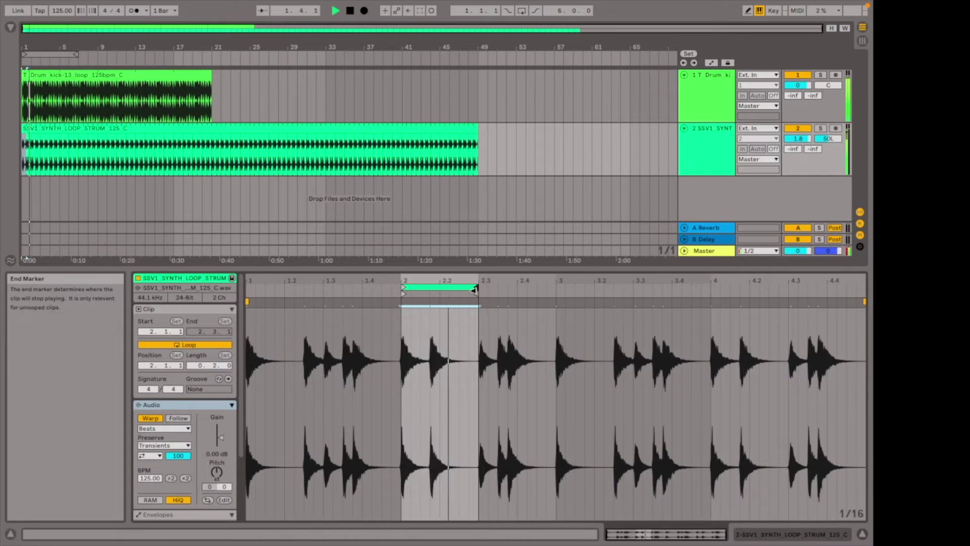
{"action": "key", "text": "space"}
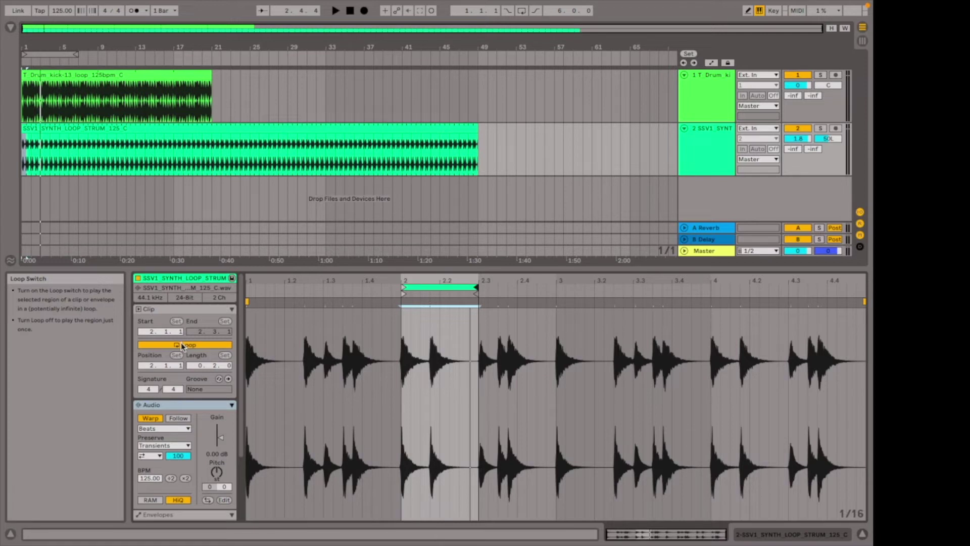
Turn off looping for the synth clip and play the arrangement to hear the difference
{"action": "left_click", "coordinate": [183, 345]}
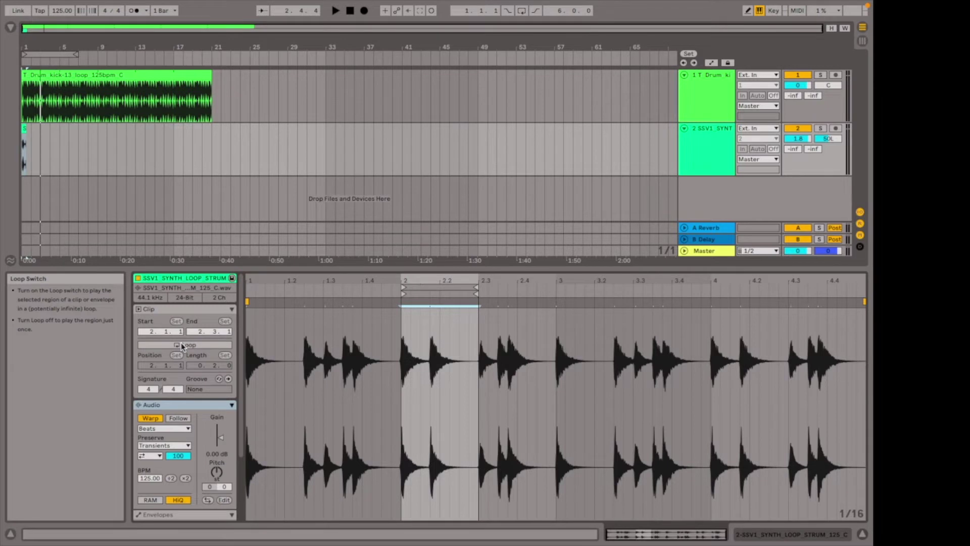
{"action": "key", "text": "space"}
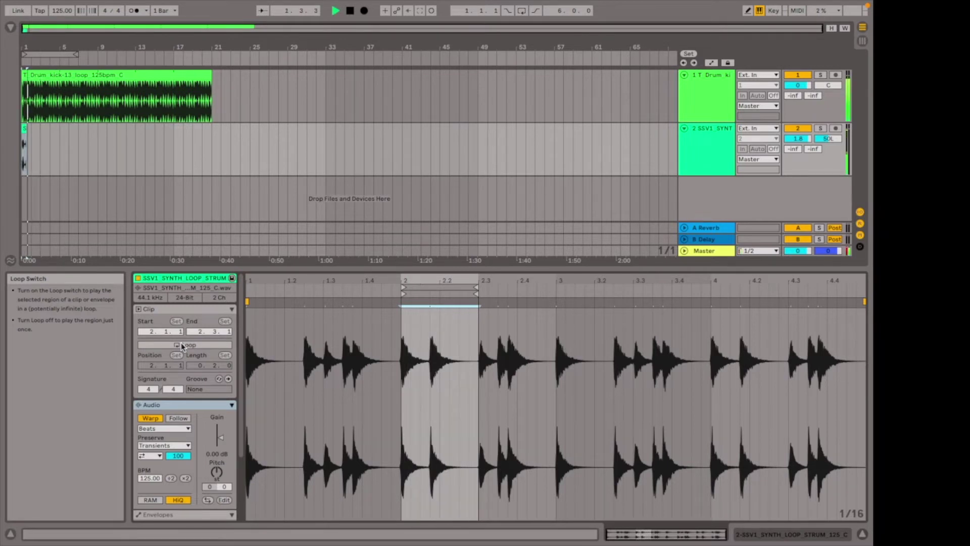
{"action": "key", "text": "space"}
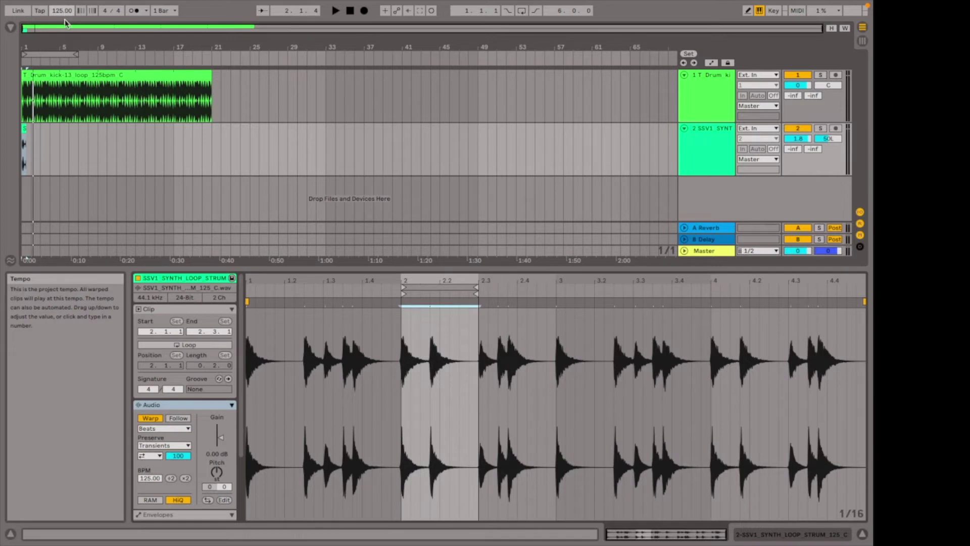
Toggle the synth clip's warping off and back on, and set the project tempo to 130 BPM
{"action": "left_click", "coordinate": [150, 418]}
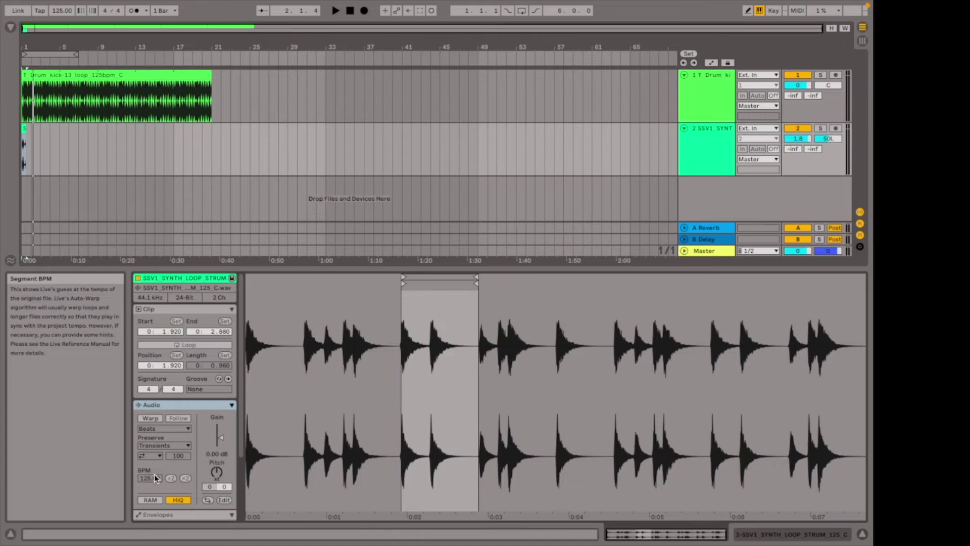
{"action": "left_click", "coordinate": [150, 418]}
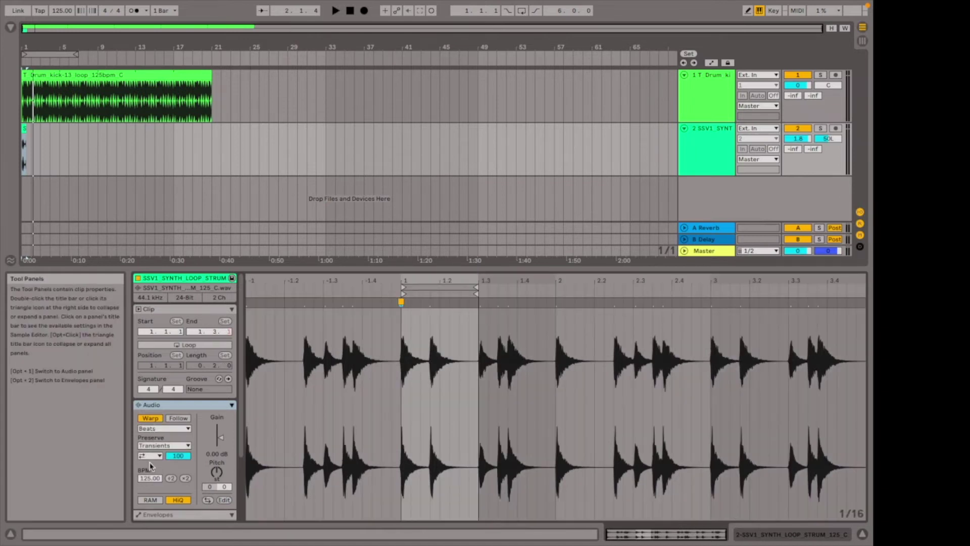
{"action": "left_click", "coordinate": [69, 10]}
{"action": "type", "text": "13"}
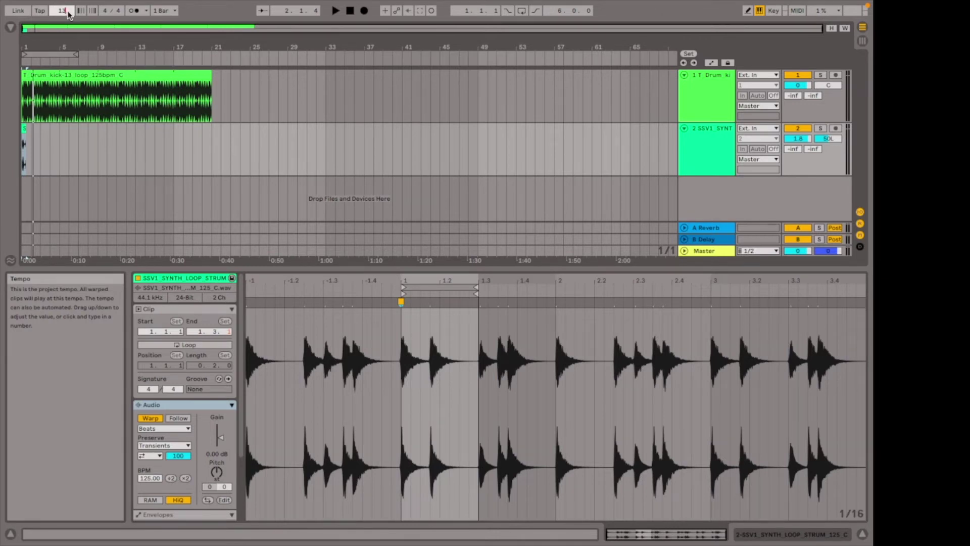
{"action": "type", "text": "0"}
{"action": "key", "text": "Return"}
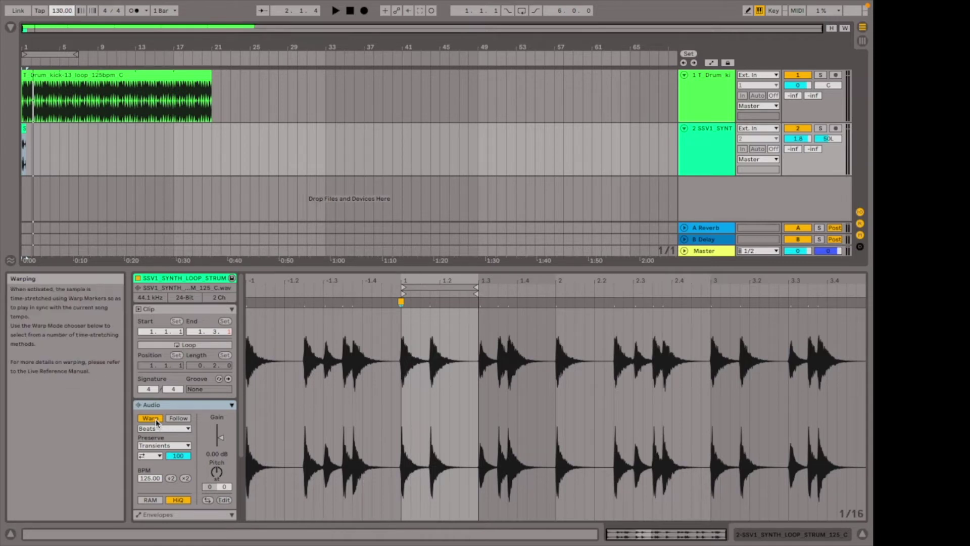
Turn off warping on the synth clip and play both tracks from the beginning to compare their timing
{"action": "left_click", "coordinate": [150, 418]}
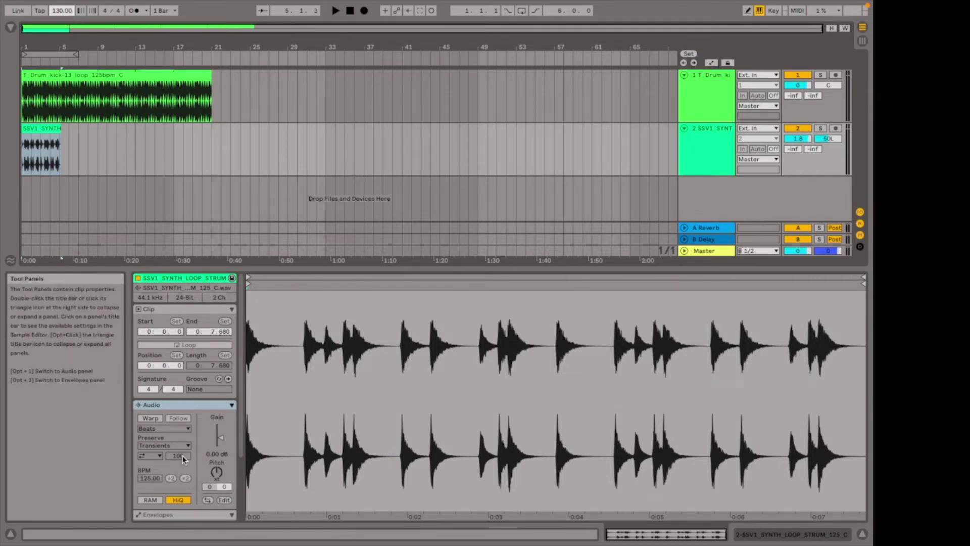
{"action": "left_click", "coordinate": [37, 128]}
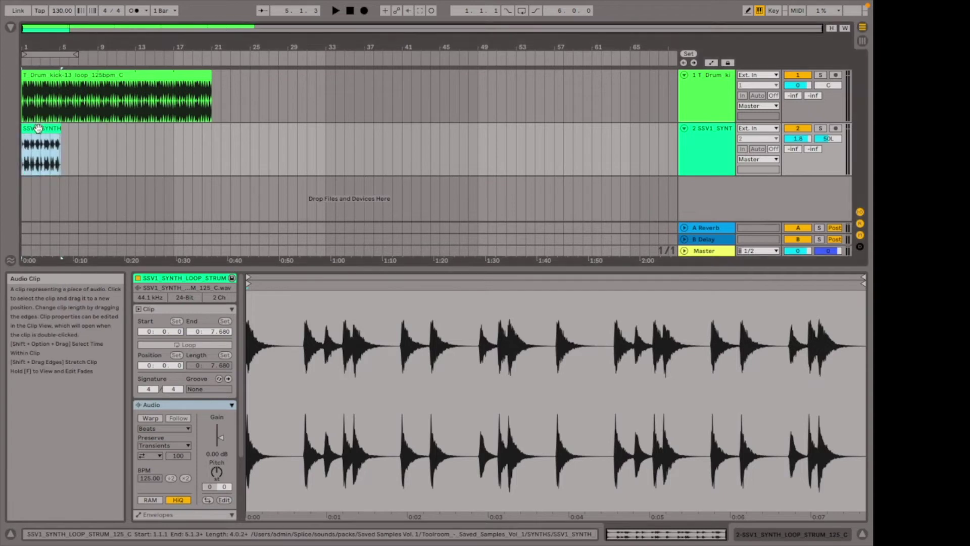
{"action": "left_click", "coordinate": [351, 13]}
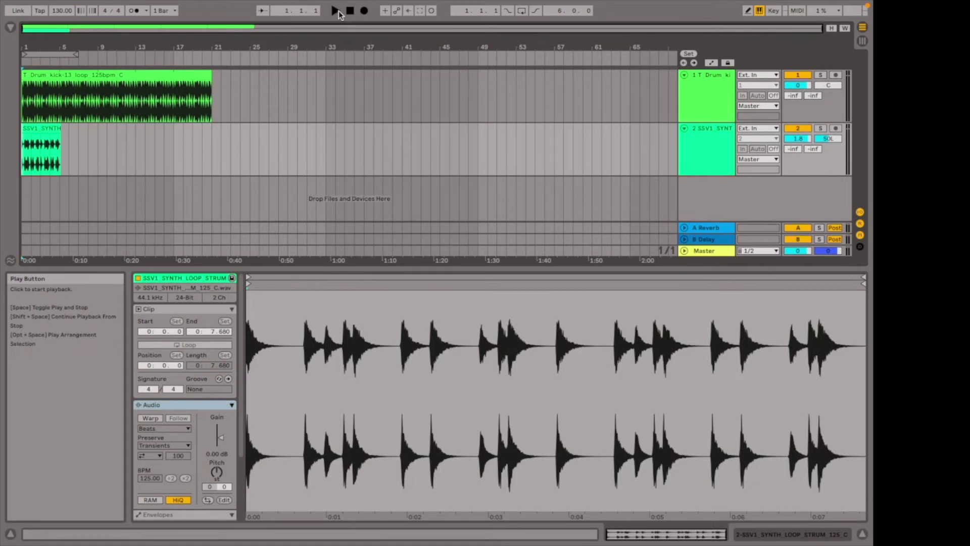
{"action": "left_click", "coordinate": [335, 13]}
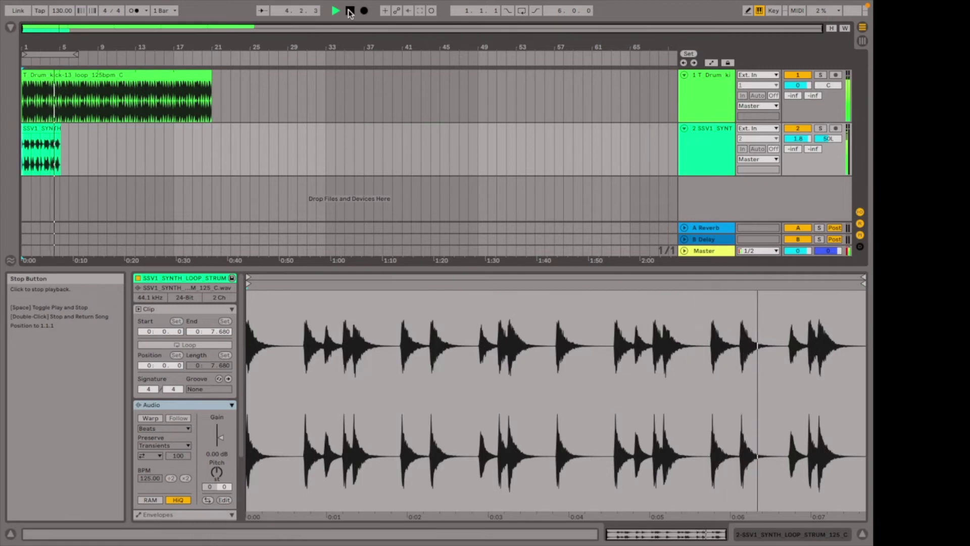
{"action": "left_click", "coordinate": [350, 12]}
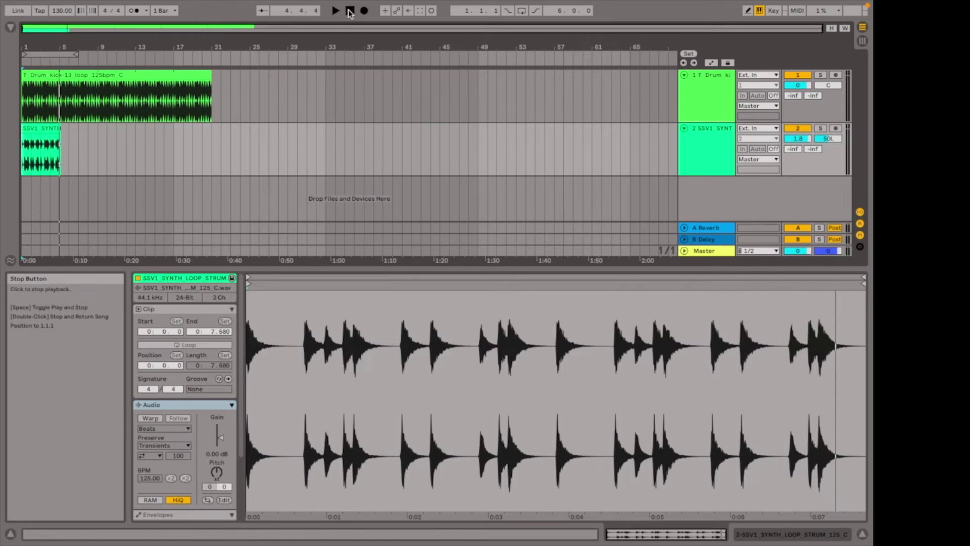
Turn warping on for the synth clip and audition it against the drum loop
{"action": "left_click", "coordinate": [149, 418]}
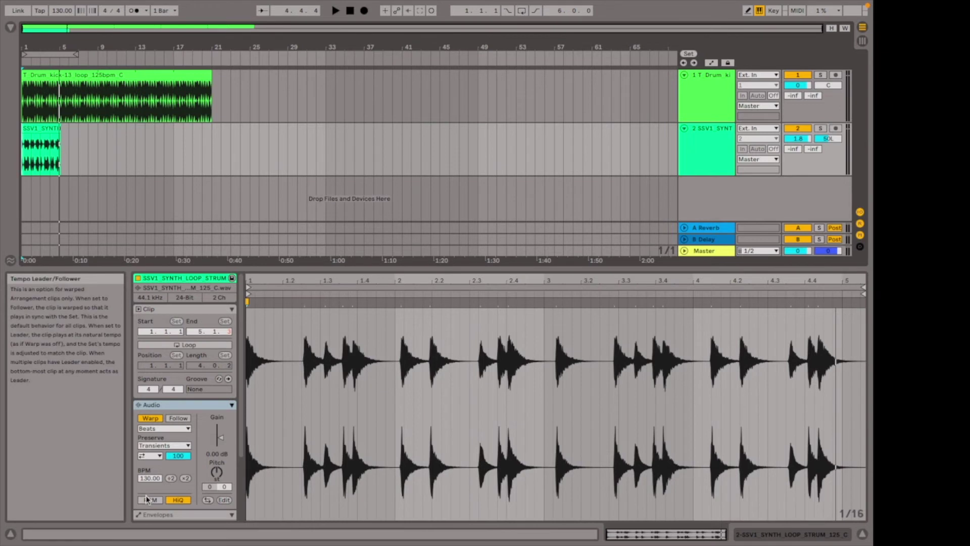
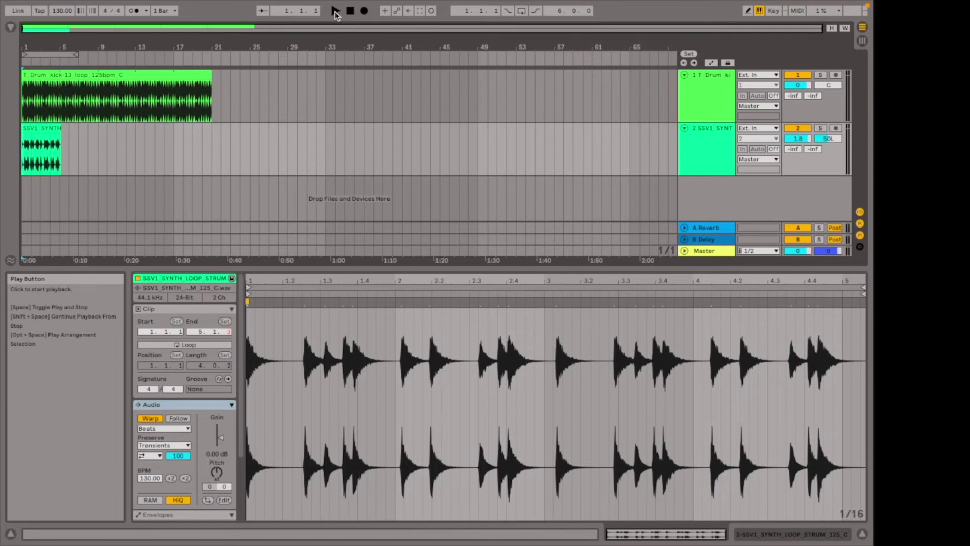
{"action": "left_click", "coordinate": [335, 12]}
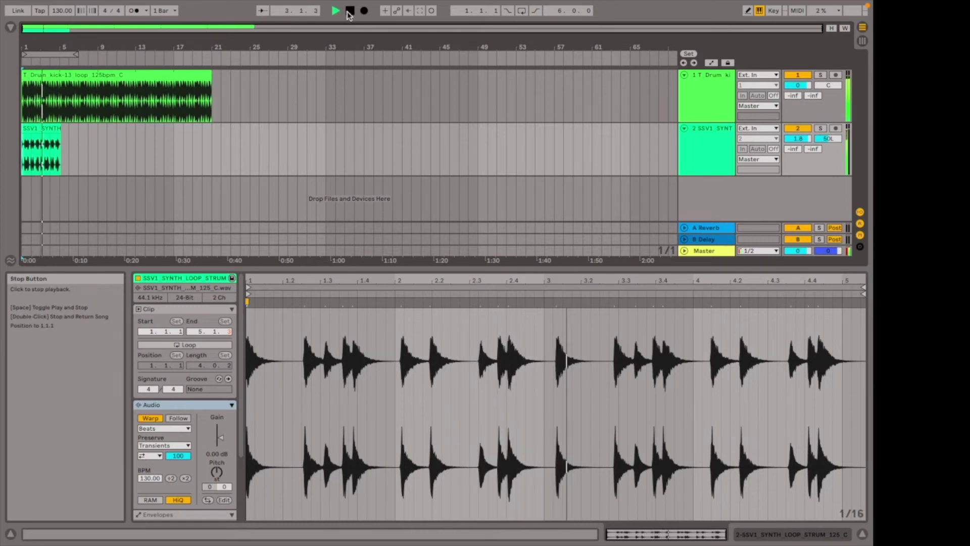
{"action": "left_click", "coordinate": [349, 11]}
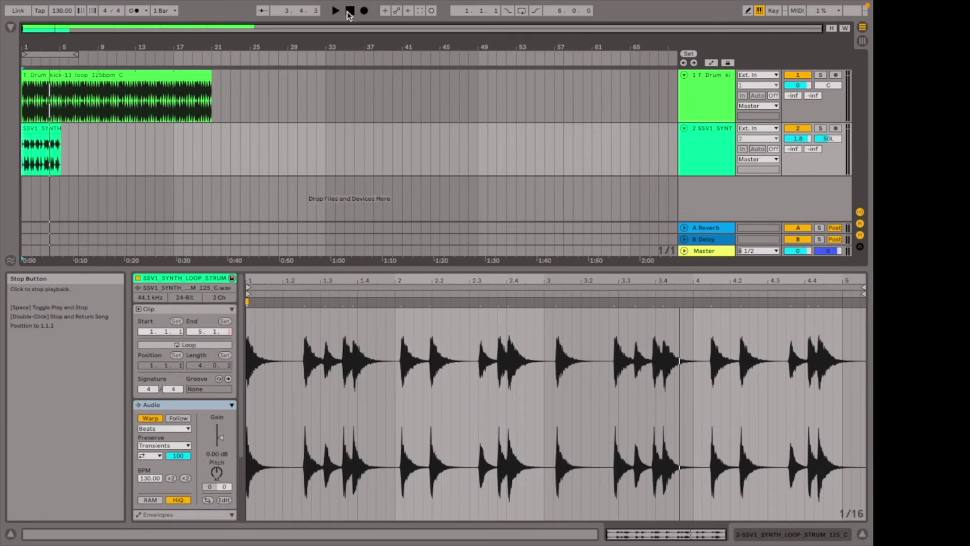
Halve the warped synth clip's original tempo to 62.33 BPM and audition it from the start
{"action": "mouse_move", "coordinate": [410, 4]}
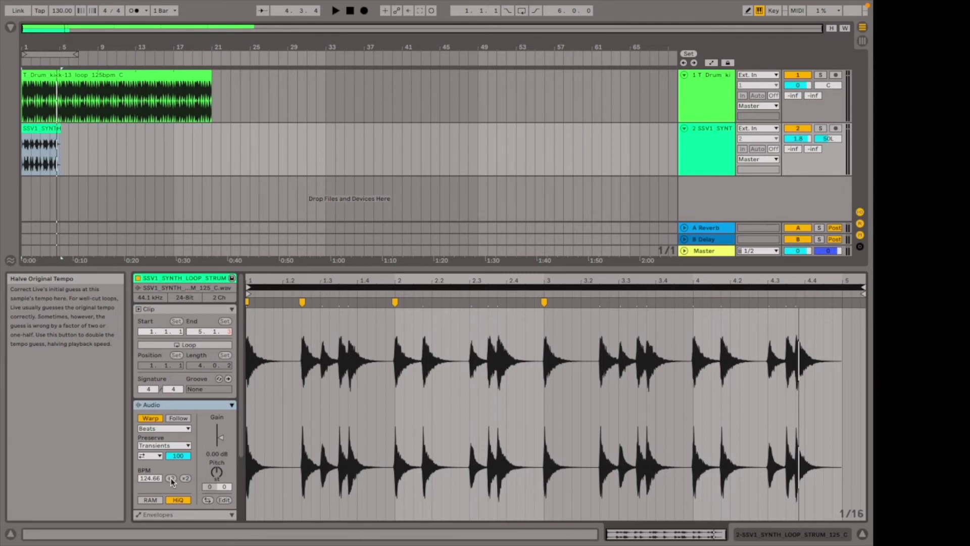
{"action": "left_click", "coordinate": [170, 478]}
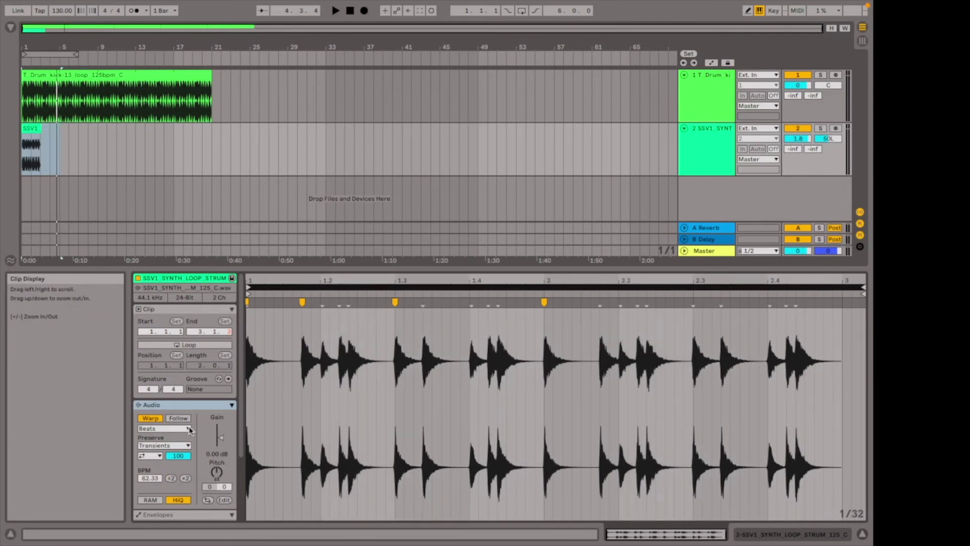
{"action": "left_click", "coordinate": [350, 10]}
{"action": "left_click", "coordinate": [336, 11]}
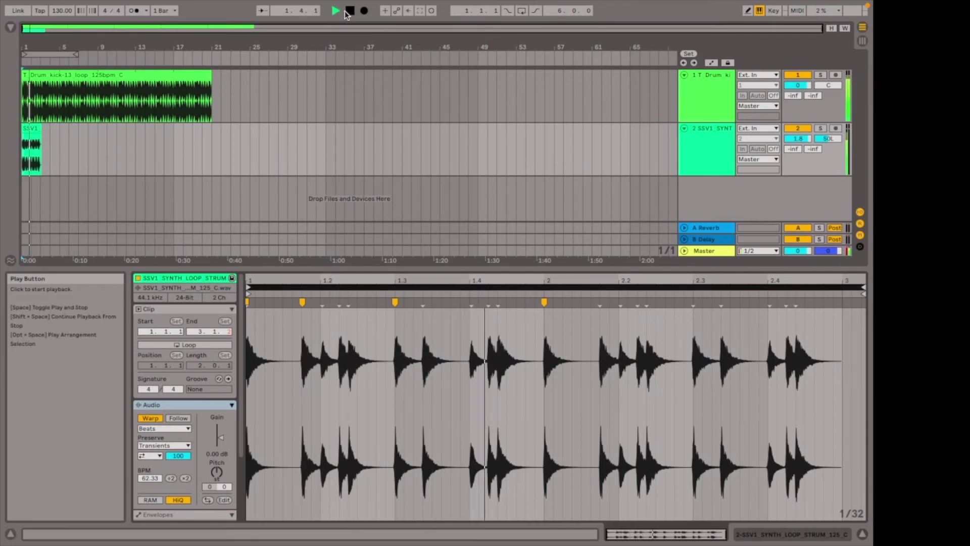
{"action": "left_click", "coordinate": [348, 11]}
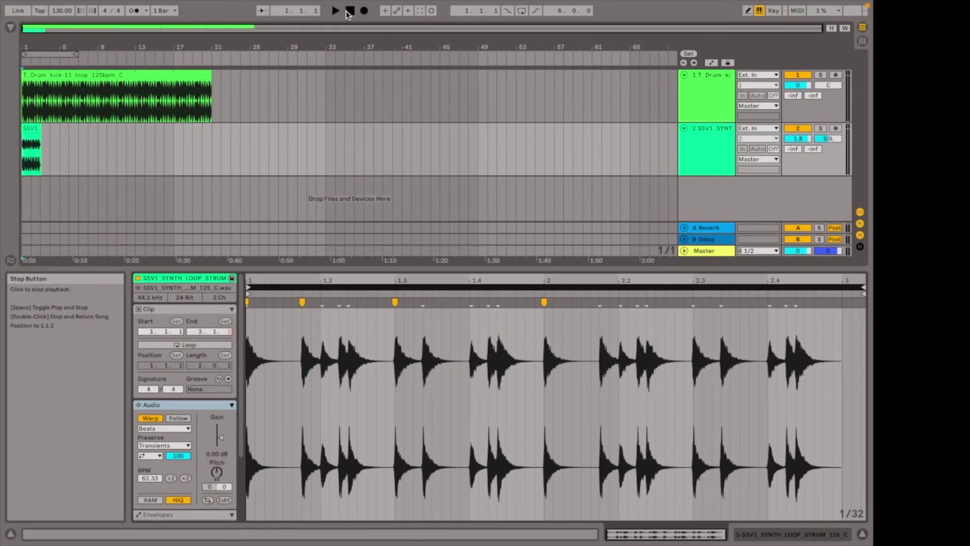
Double the synth clip's original tempo twice to 249.33 BPM, audition it, and halve it once to 124.66 BPM
{"action": "left_click", "coordinate": [185, 477]}
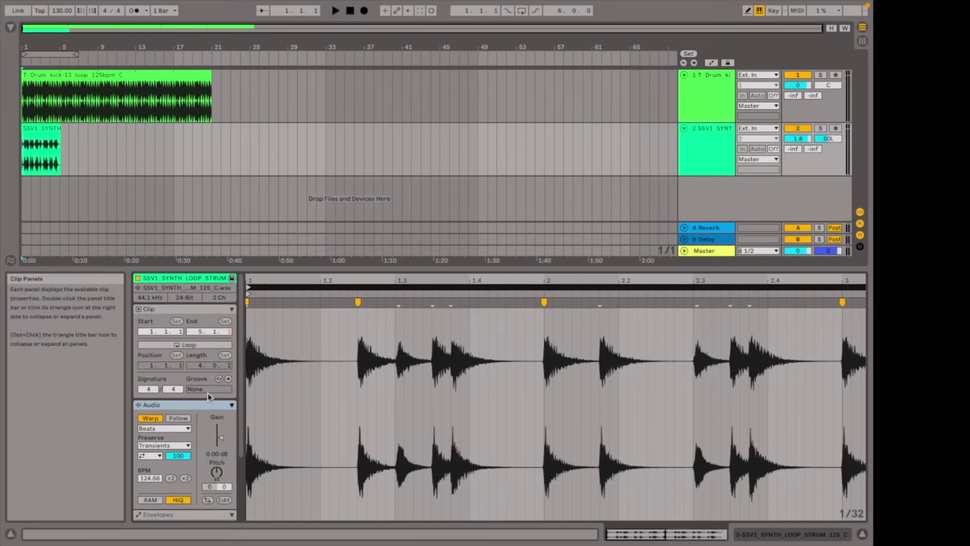
{"action": "left_click", "coordinate": [185, 479]}
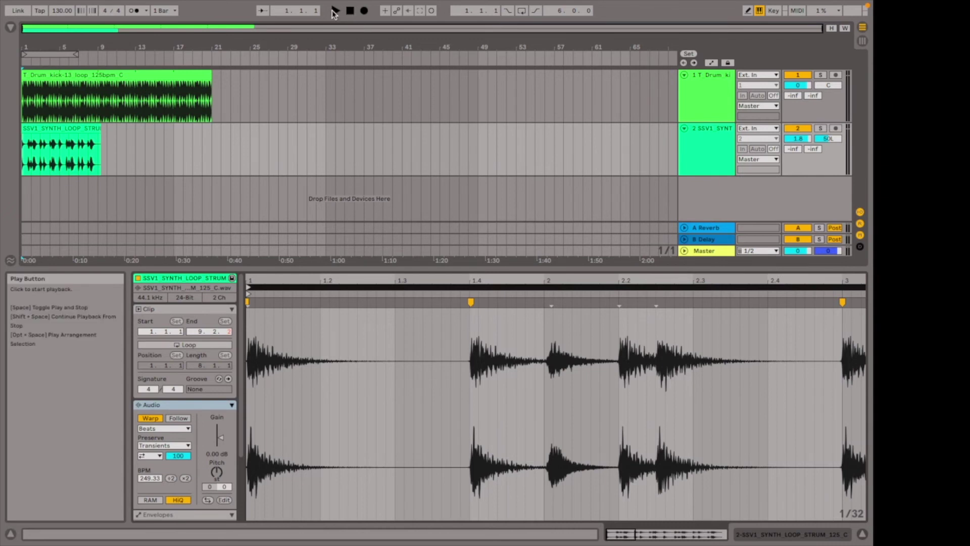
{"action": "left_click", "coordinate": [333, 11]}
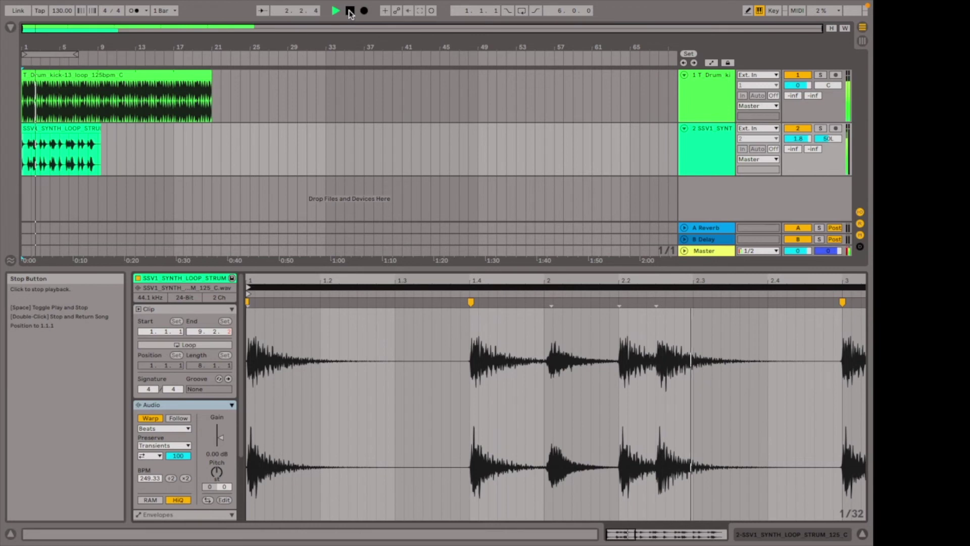
{"action": "left_click", "coordinate": [350, 11]}
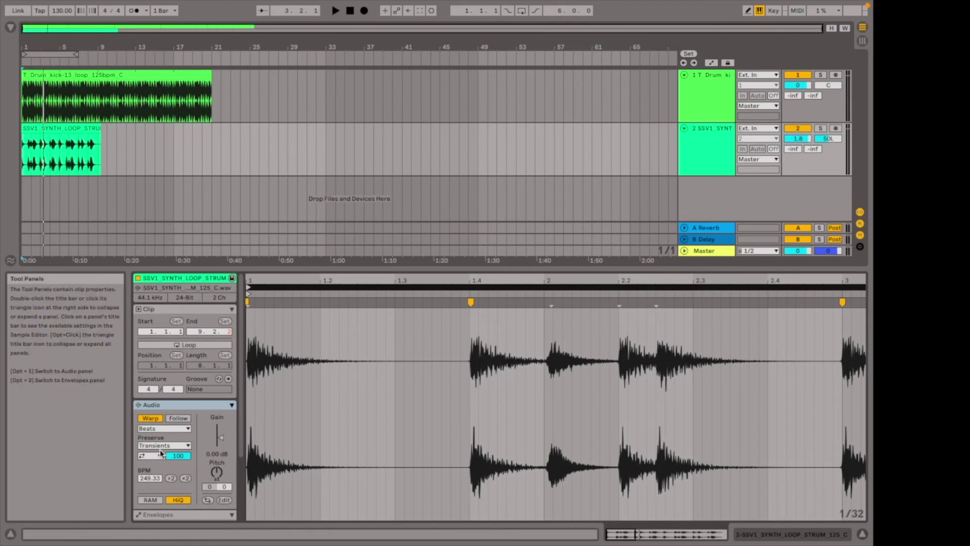
{"action": "left_click", "coordinate": [172, 478]}
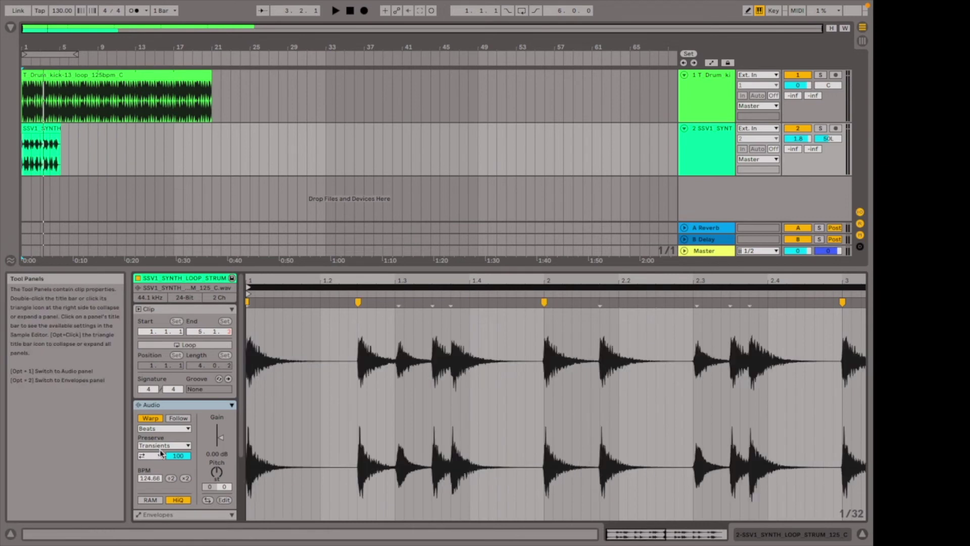
Experiment with the synth clip's pitch transposition, settle on -12 semitones, and play the arrangement
{"action": "left_click", "coordinate": [217, 472]}
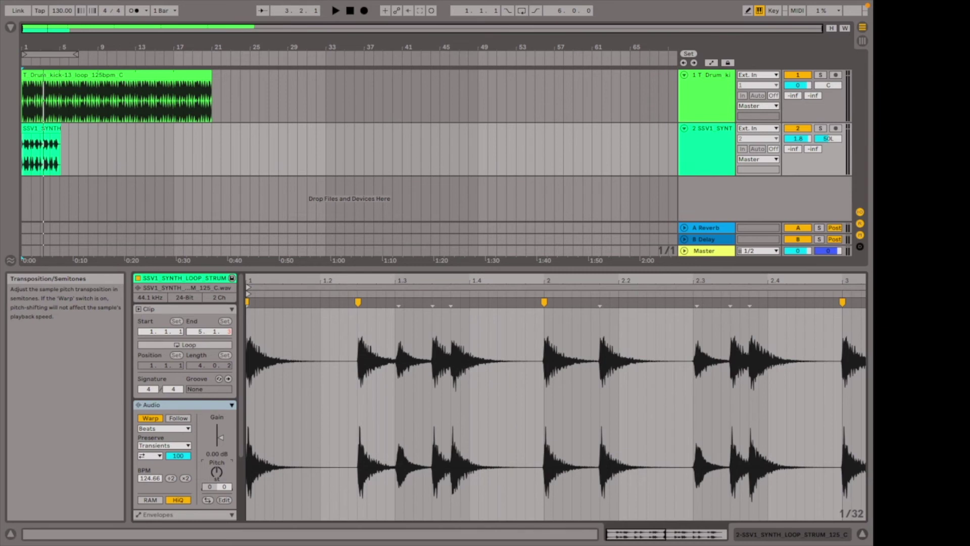
{"action": "left_click_drag", "start_coordinate": [217, 473], "coordinate": [217, 470]}
{"action": "key", "text": "Up"}
{"action": "key", "text": "Up"}
{"action": "key", "text": "Up"}
{"action": "left_click_drag", "start_coordinate": [219, 475], "coordinate": [219, 470]}
{"action": "key", "text": "Delete"}
{"action": "key", "text": "Down"}
{"action": "key", "text": "Down"}
{"action": "left_click", "coordinate": [48, 131]}
{"action": "key", "text": "space"}
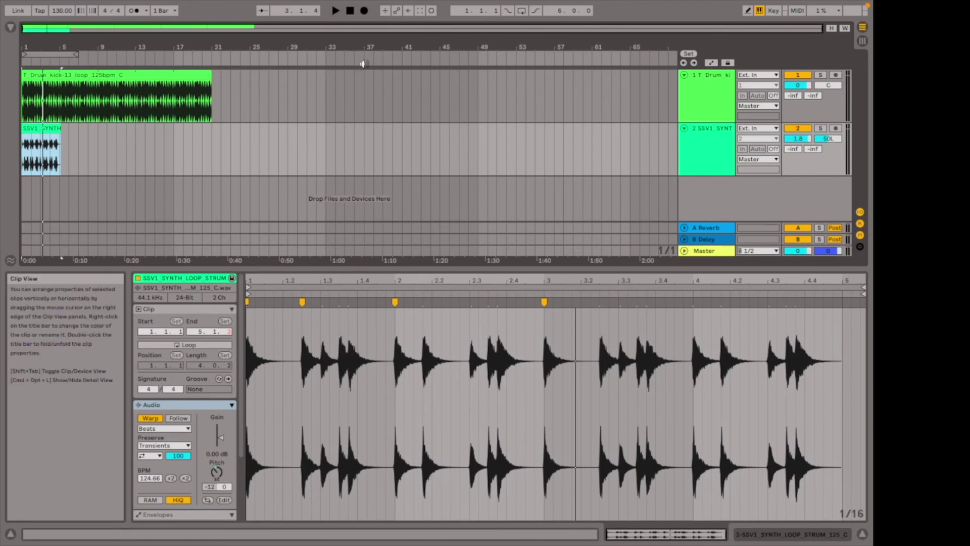
Reverse the synth clip's sample and audition it from the start of the arrangement
{"action": "left_click", "coordinate": [207, 500]}
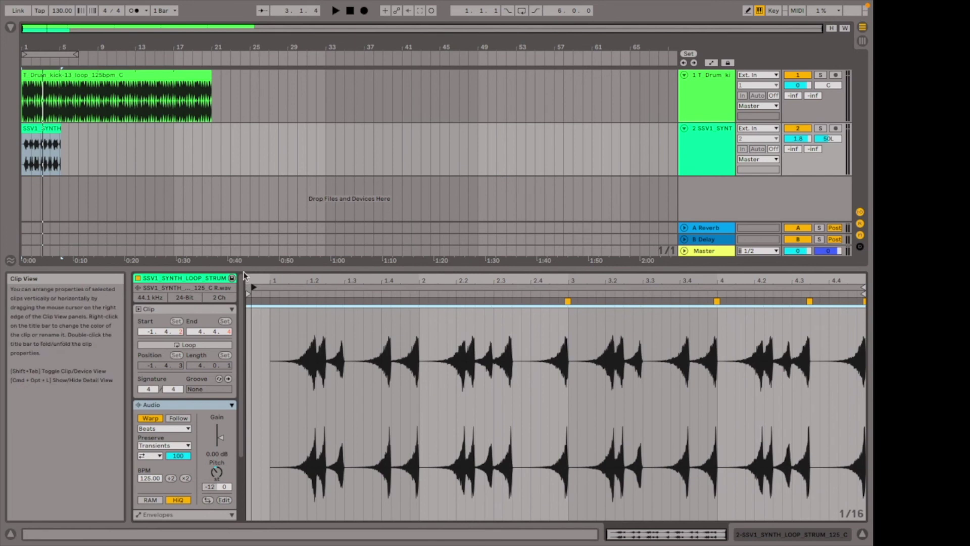
{"action": "left_click", "coordinate": [350, 10]}
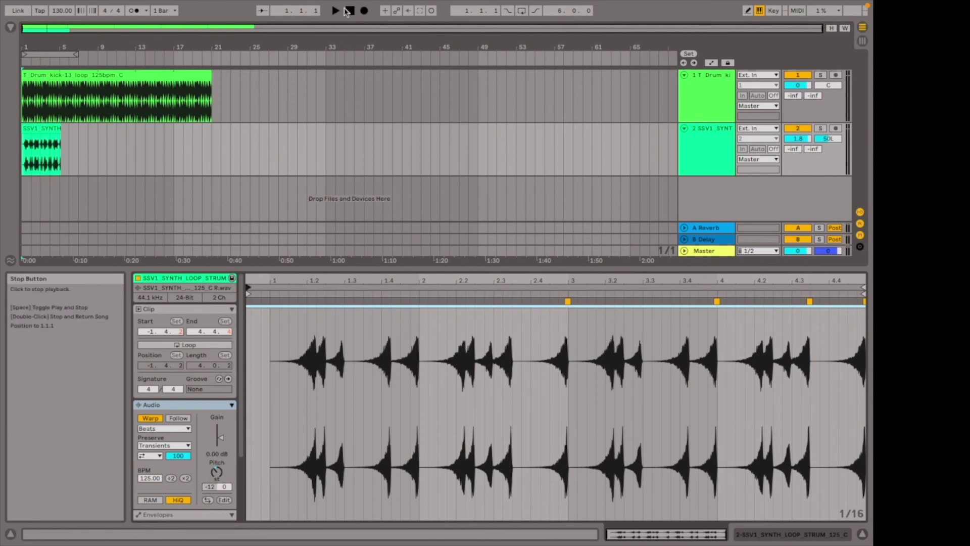
{"action": "left_click", "coordinate": [336, 11]}
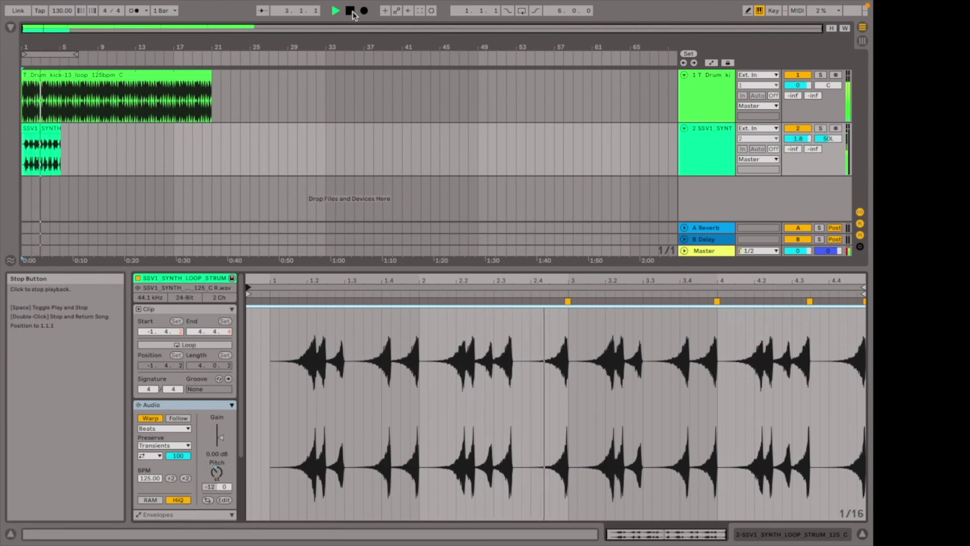
{"action": "left_click", "coordinate": [352, 12]}
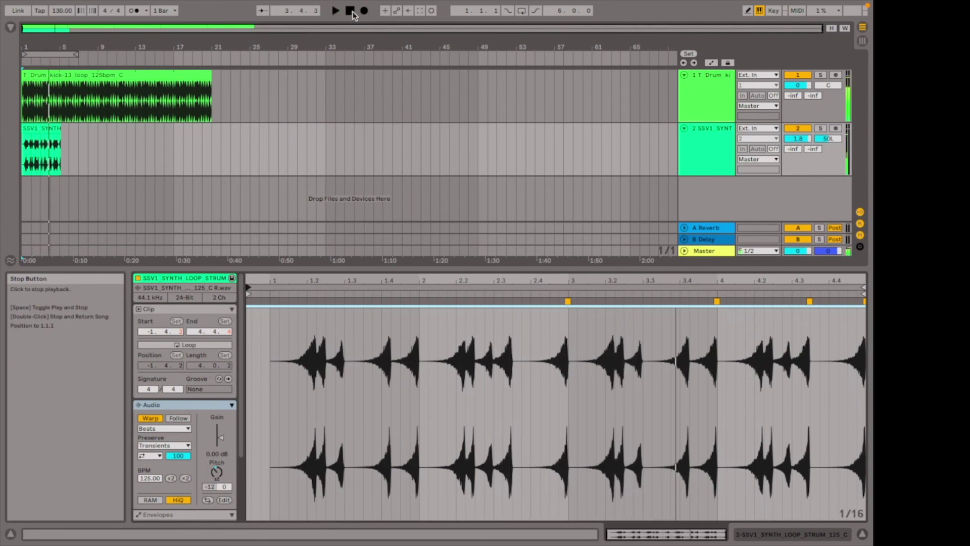